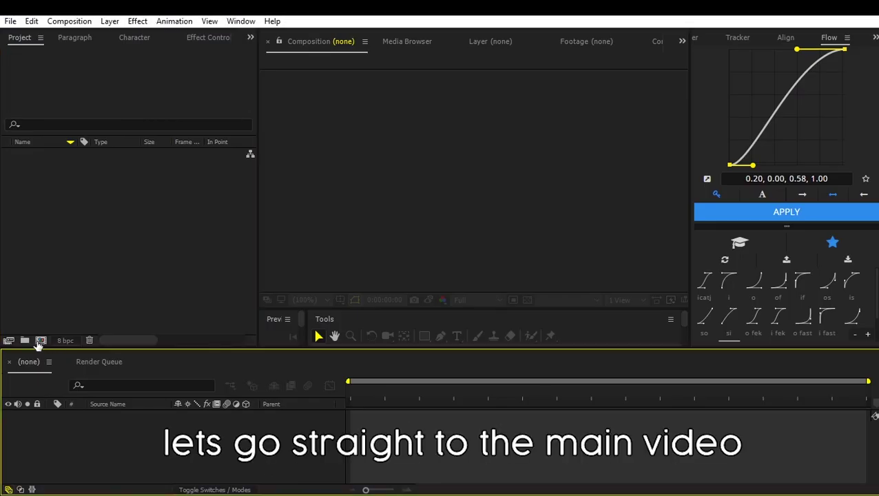
# Step: Create a 1280×720, 30 fps, 3-second composition with a white DIMAS text layer
pyautogui.click(40, 342)
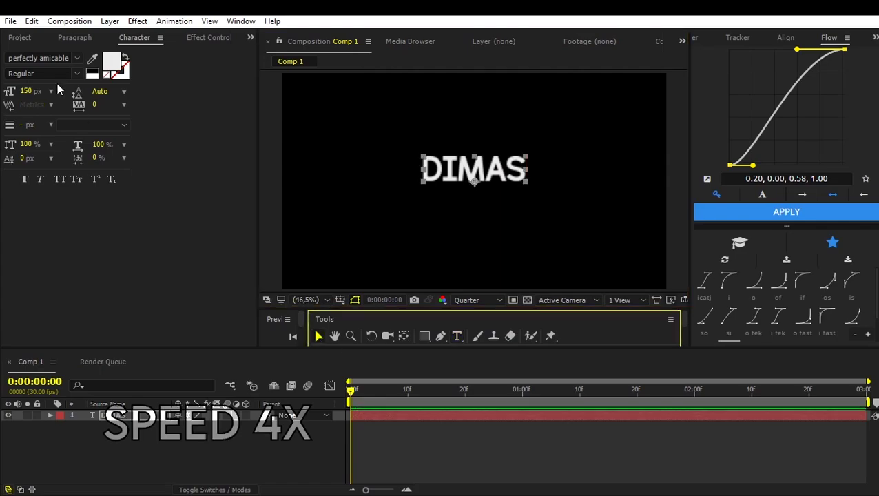
# Step: Set the DIMAS text in Cocogoose DemiBold
pyautogui.click(41, 58)
pyautogui.write('Cocogoose')
pyautogui.press('Return')
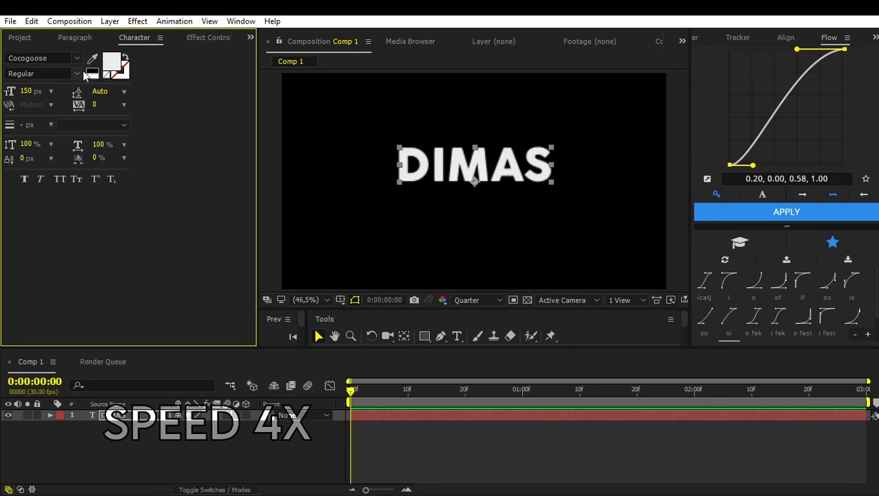
pyautogui.click(77, 73)
pyautogui.click(31, 116)
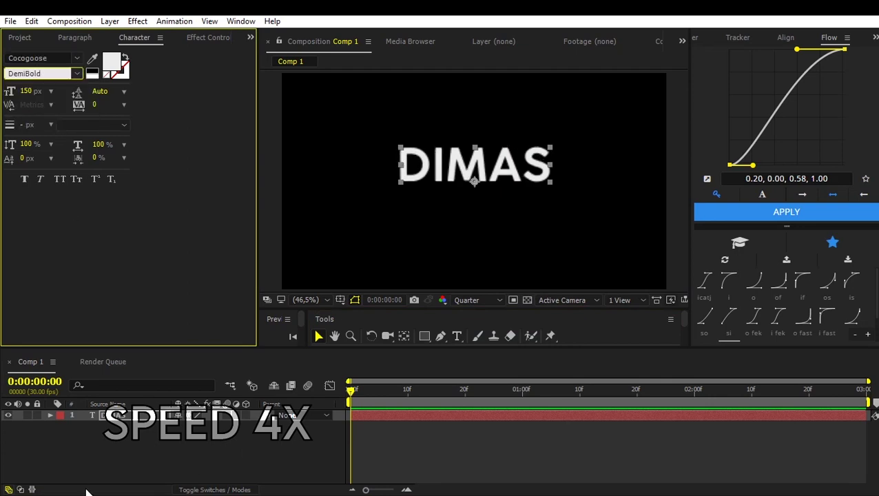
# Step: Scale up DIMAS and centre it vertically and horizontally in the composition
pyautogui.click(695, 37)
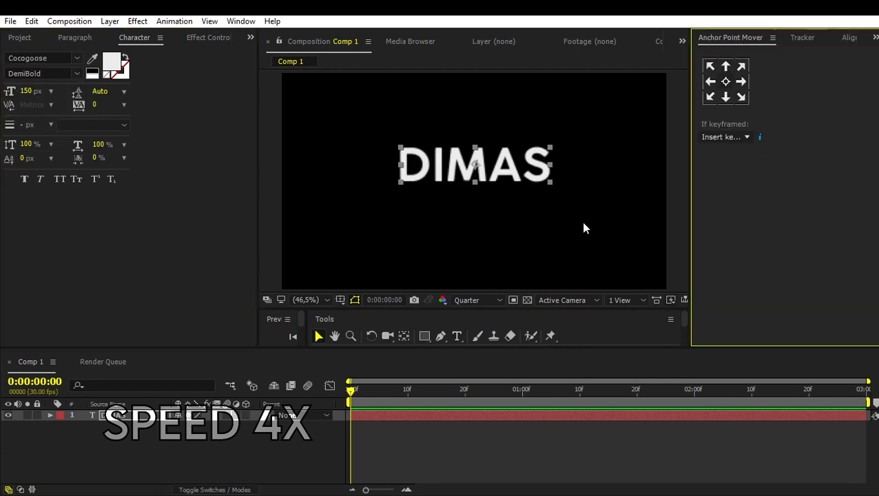
pyautogui.press('s')
pyautogui.moveTo(188, 425); pyautogui.dragTo(196, 426)
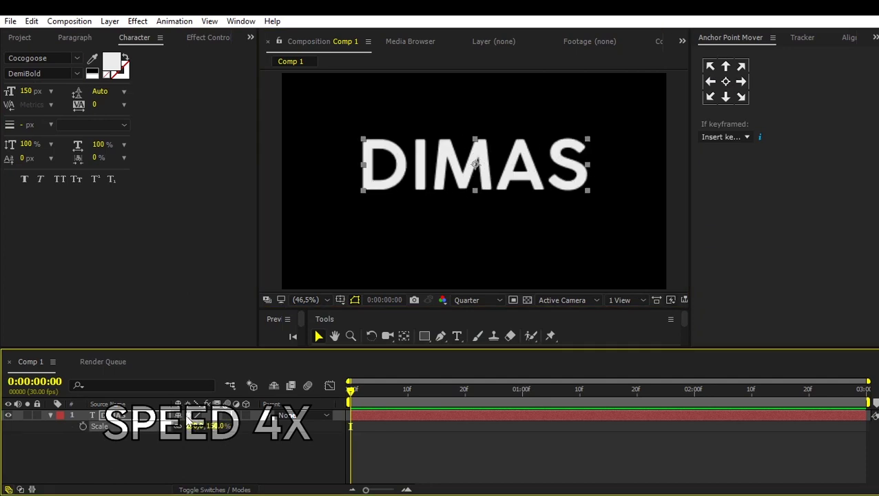
pyautogui.press('p')
pyautogui.click(802, 38)
pyautogui.click(849, 38)
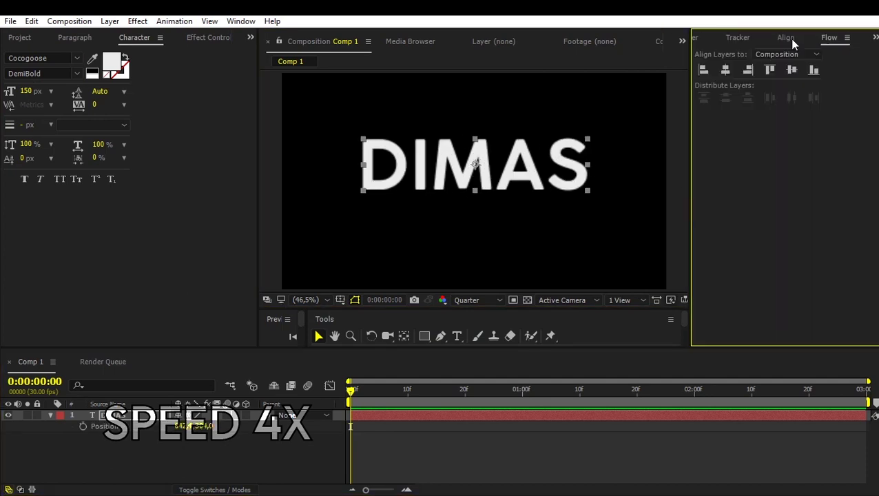
pyautogui.click(725, 69)
pyautogui.click(792, 70)
# Step: Add a new camera and null objects for the camera rig
pyautogui.rightClick(285, 454)
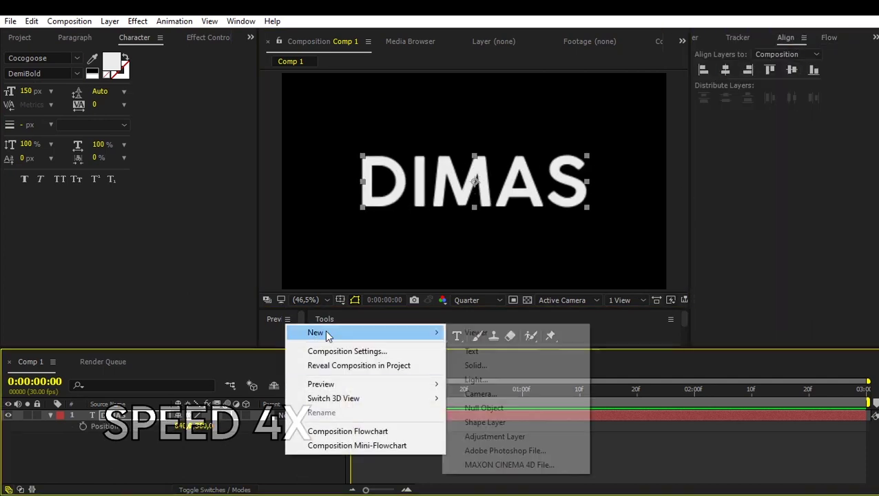
pyautogui.click(475, 389)
pyautogui.click(572, 389)
pyautogui.rightClick(252, 442)
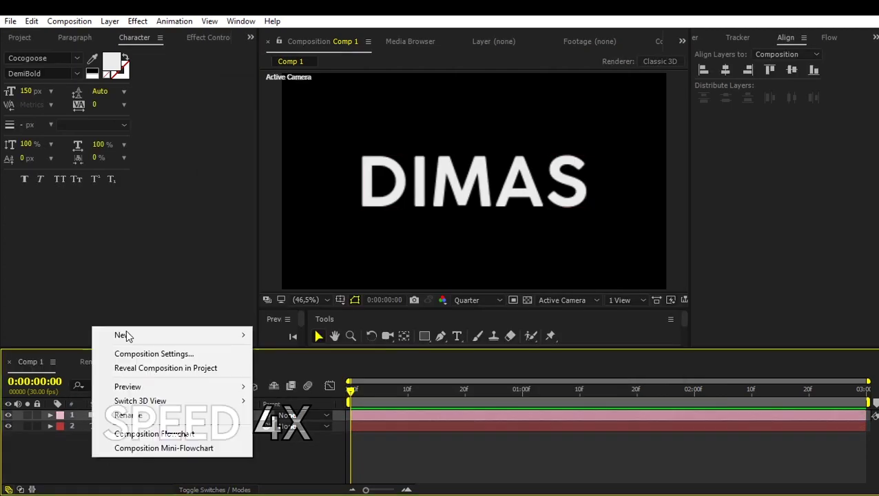
pyautogui.click(124, 338)
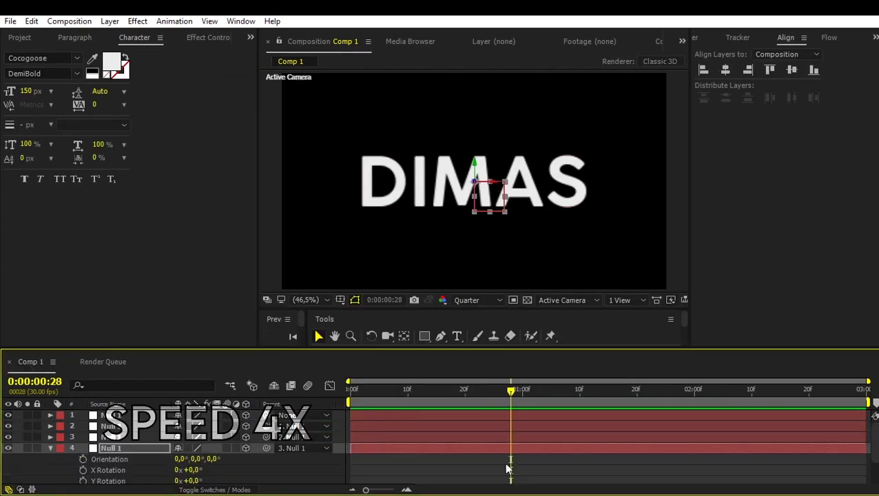
pyautogui.write('0x-45')
# Step: Set the null's Y rotation to -45° and its vertical position to -250
pyautogui.press('Return')
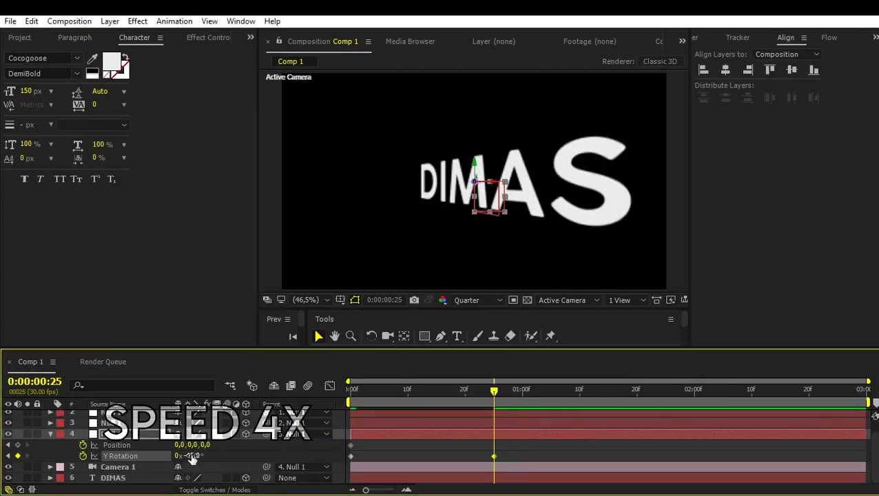
pyautogui.click(187, 444)
pyautogui.write('-250')
pyautogui.press('Return')
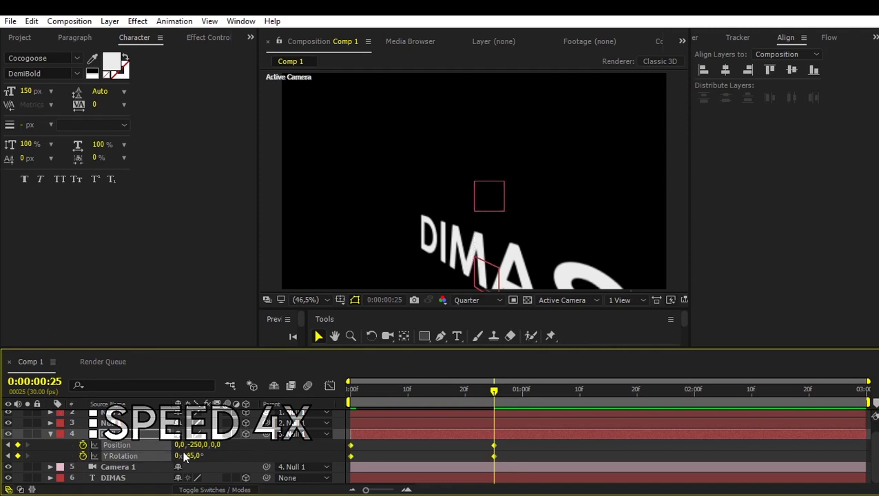
pyautogui.moveTo(180, 444)
pyautogui.mouseDown()
pyautogui.moveTo(248, 445)
pyautogui.moveTo(203, 445)
pyautogui.mouseUp()
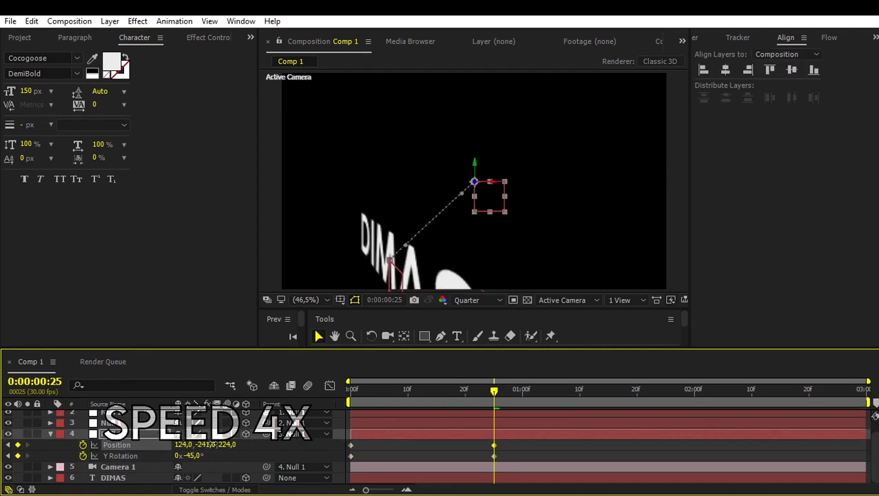
# Step: Apply a Flow ease to the null's position and rotation keyframes
pyautogui.moveTo(524, 477); pyautogui.dragTo(342, 447)
pyautogui.click(828, 38)
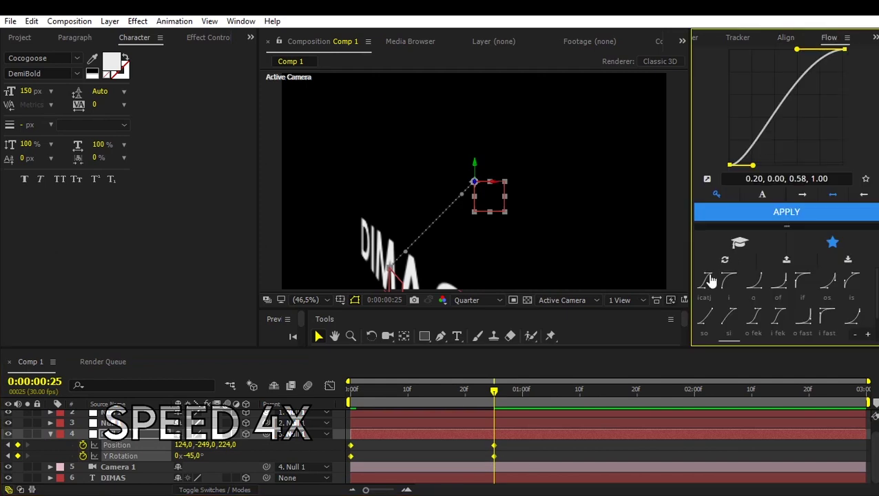
pyautogui.click(705, 281)
pyautogui.click(787, 212)
pyautogui.click(427, 389)
pyautogui.scroll(1, 482, 431)
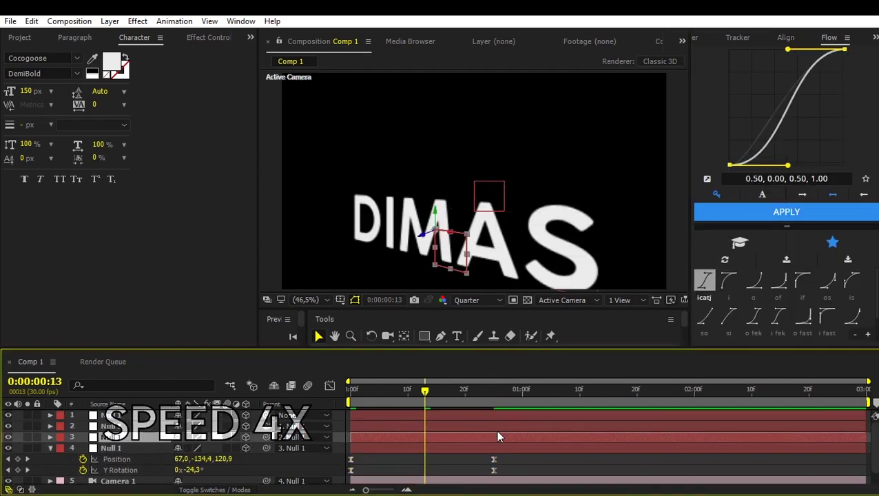
# Step: Offset Null 1's keyframes to start later, from frame 10
pyautogui.moveTo(425, 390); pyautogui.dragTo(409, 390)
pyautogui.click(448, 441)
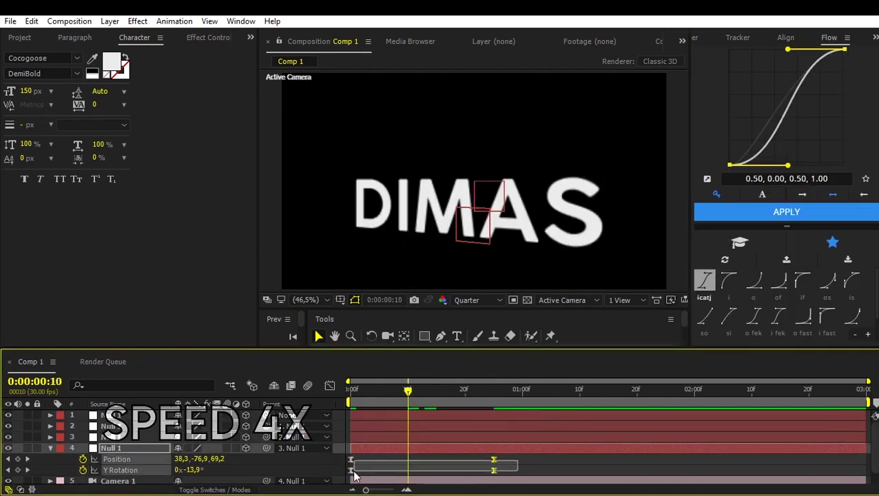
pyautogui.moveTo(524, 479); pyautogui.dragTo(342, 454)
pyautogui.moveTo(408, 390)
pyautogui.mouseDown()
pyautogui.moveTo(494, 390)
pyautogui.moveTo(353, 390)
pyautogui.moveTo(459, 390)
pyautogui.mouseUp()
pyautogui.click(50, 437)
pyautogui.click(501, 429)
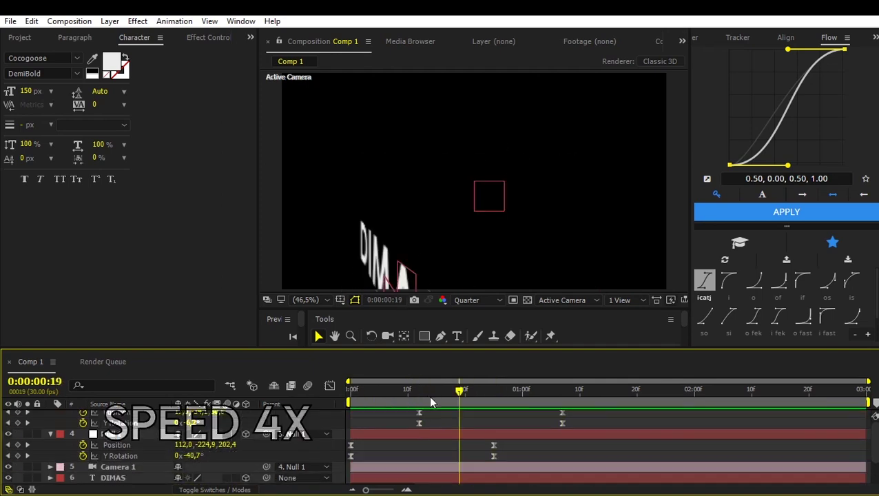
# Step: Move the duplicated ANJAY layer up and rotate it to -90° Y
pyautogui.click(105, 479)
pyautogui.click(50, 478)
pyautogui.moveTo(188, 468)
pyautogui.mouseDown()
pyautogui.moveTo(196, 468)
pyautogui.moveTo(173, 457)
pyautogui.mouseUp()
pyautogui.click(318, 335)
pyautogui.moveTo(517, 269)
pyautogui.mouseDown()
pyautogui.moveTo(517, 207)
pyautogui.moveTo(527, 204)
pyautogui.mouseUp()
pyautogui.click(197, 467)
pyautogui.moveTo(193, 455); pyautogui.dragTo(172, 456)
pyautogui.moveTo(459, 390); pyautogui.dragTo(524, 390)
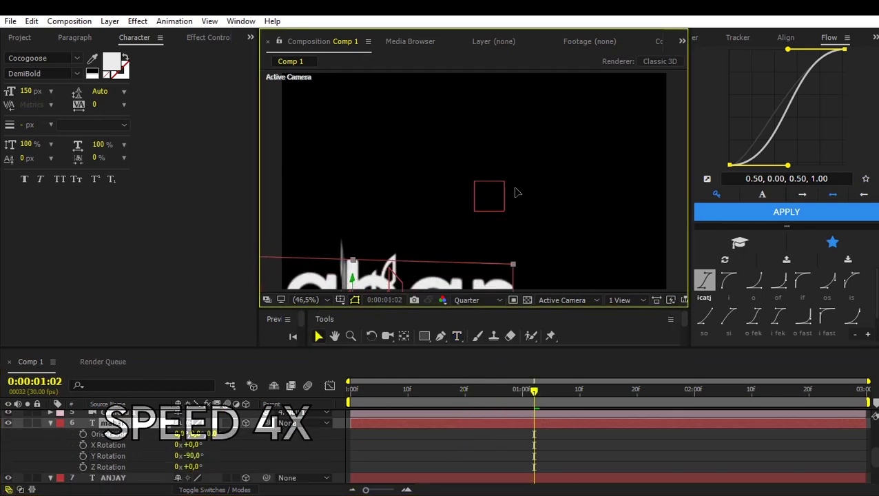
# Step: Retype a duplicate as mabar, rotate it -135° Y and move it up
pyautogui.click(351, 390)
pyautogui.moveTo(352, 390); pyautogui.dragTo(648, 390)
pyautogui.click(345, 255)
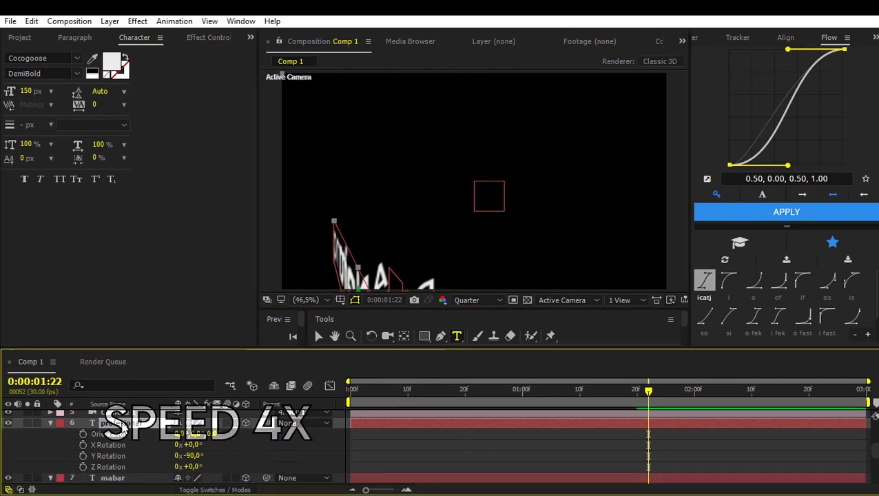
pyautogui.click(51, 423)
pyautogui.write('-135')
pyautogui.press('Return')
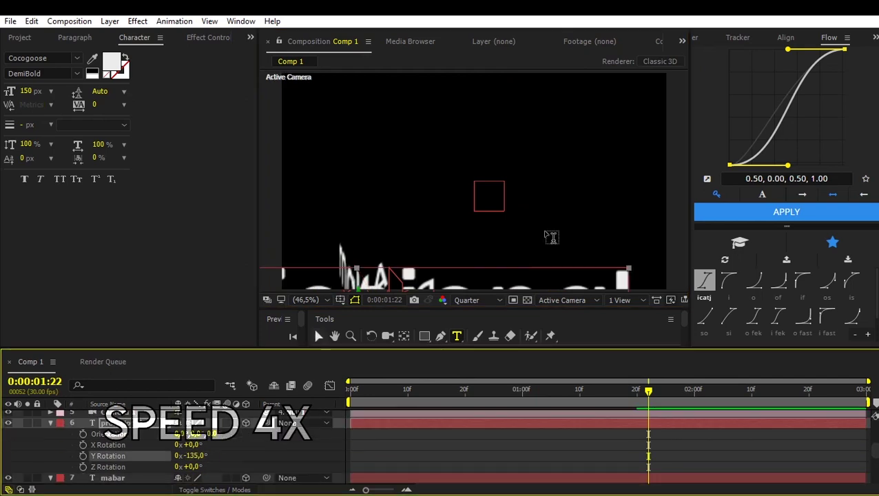
pyautogui.click(318, 337)
pyautogui.moveTo(455, 276); pyautogui.dragTo(455, 207)
# Step: Change the next duplicate to read slebew, then preview from the start
pyautogui.click(50, 423)
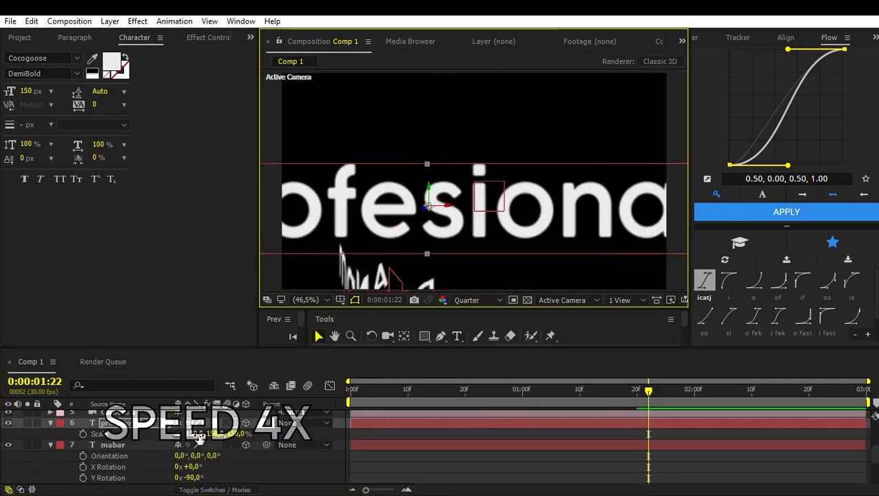
pyautogui.moveTo(212, 435); pyautogui.dragTo(241, 434)
pyautogui.doubleClick(457, 337)
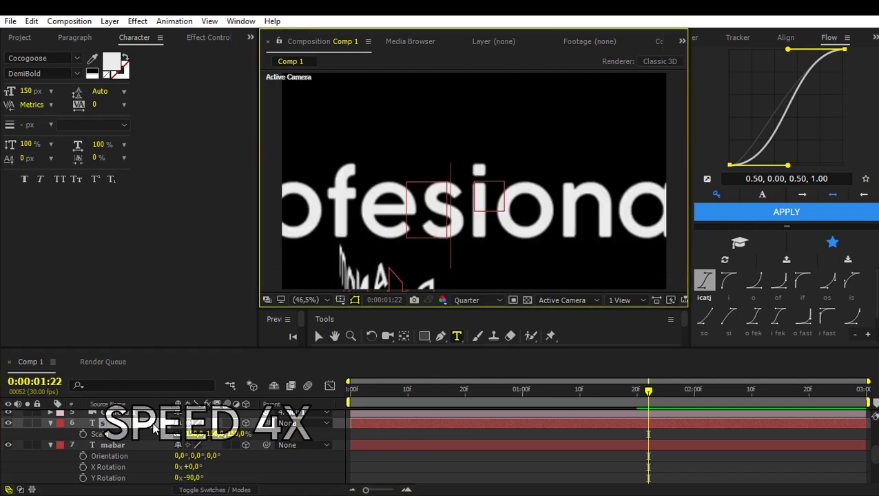
pyautogui.click(429, 217)
pyautogui.write('slebew')
pyautogui.click(319, 337)
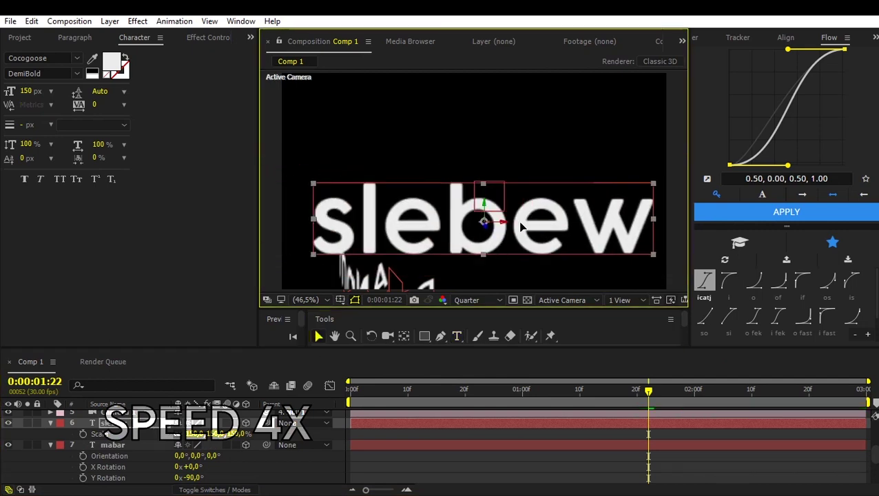
pyautogui.moveTo(649, 390); pyautogui.dragTo(350, 390)
pyautogui.click(50, 446)
pyautogui.click(339, 420)
pyautogui.press('space')
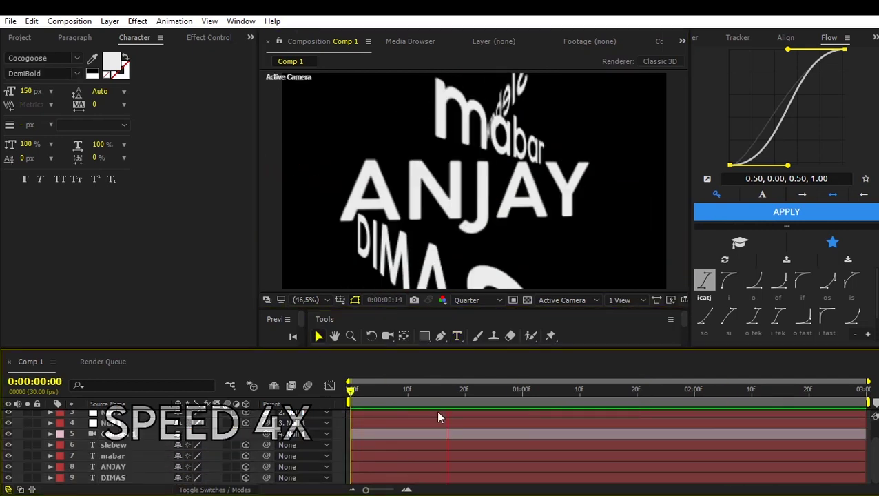
# Step: Trim the in-points so ANJAY starts at frame 10, mabar at 20, slebew at 1:00
pyautogui.press('space')
pyautogui.moveTo(88, 437); pyautogui.dragTo(111, 478)
pyautogui.click(176, 37)
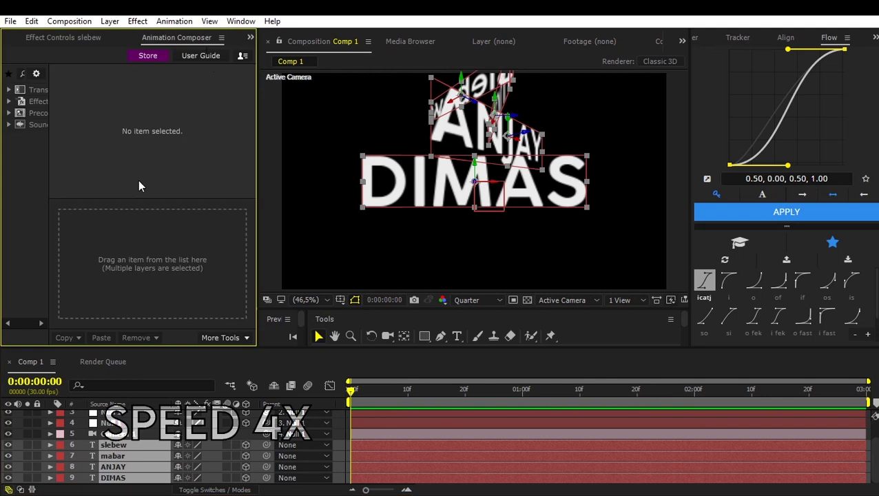
pyautogui.moveTo(350, 390); pyautogui.dragTo(523, 390)
pyautogui.click(402, 467)
pyautogui.hotkey('alt', '[')
pyautogui.click(482, 456)
pyautogui.hotkey('alt', '[')
pyautogui.click(113, 445)
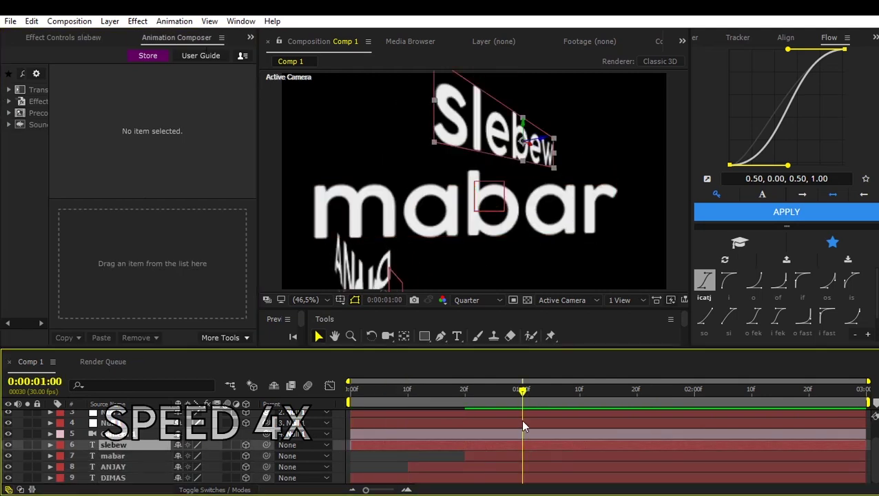
pyautogui.hotkey('alt', '[')
# Step: Apply Animation Composer's Text > Scale > Overshoot transition-in to all four word layers
pyautogui.keyDown('shift'); pyautogui.click(113, 478); pyautogui.keyUp('shift')
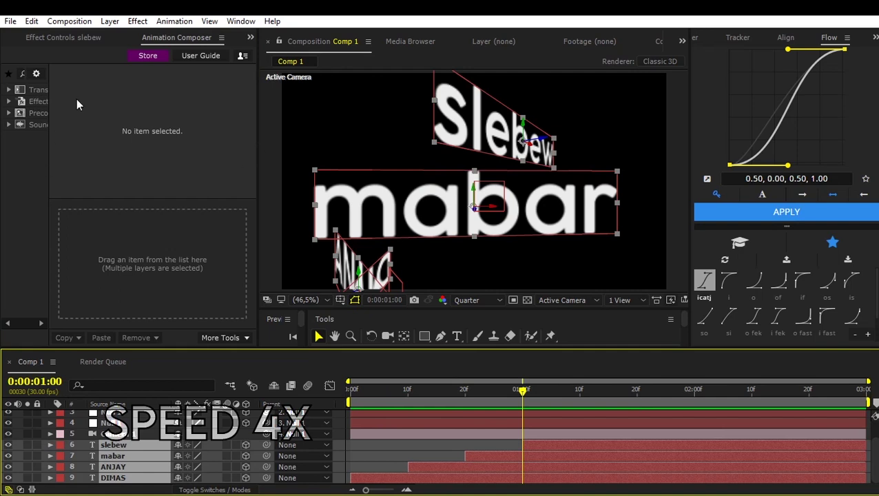
pyautogui.click(8, 90)
pyautogui.click(22, 124)
pyautogui.click(35, 136)
pyautogui.click(47, 183)
pyautogui.click(60, 205)
pyautogui.click(85, 216)
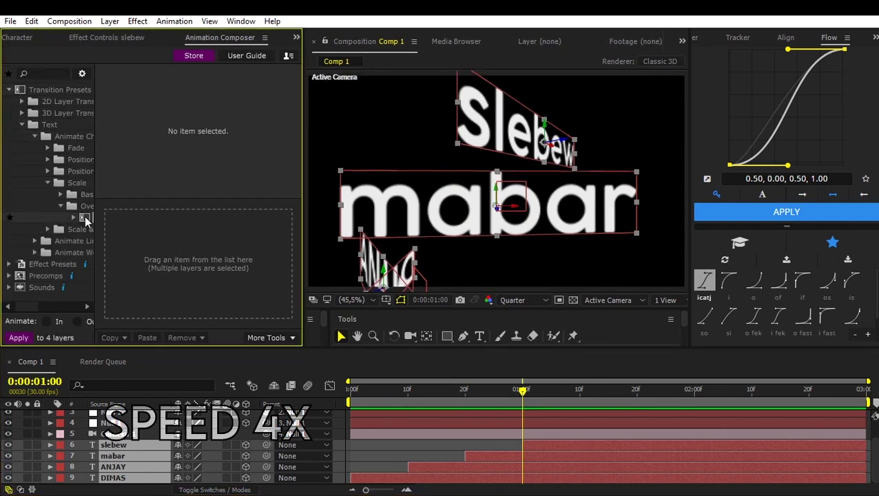
pyautogui.doubleClick(84, 216)
pyautogui.moveTo(523, 390)
pyautogui.mouseDown()
pyautogui.moveTo(351, 390)
pyautogui.moveTo(528, 390)
pyautogui.mouseUp()
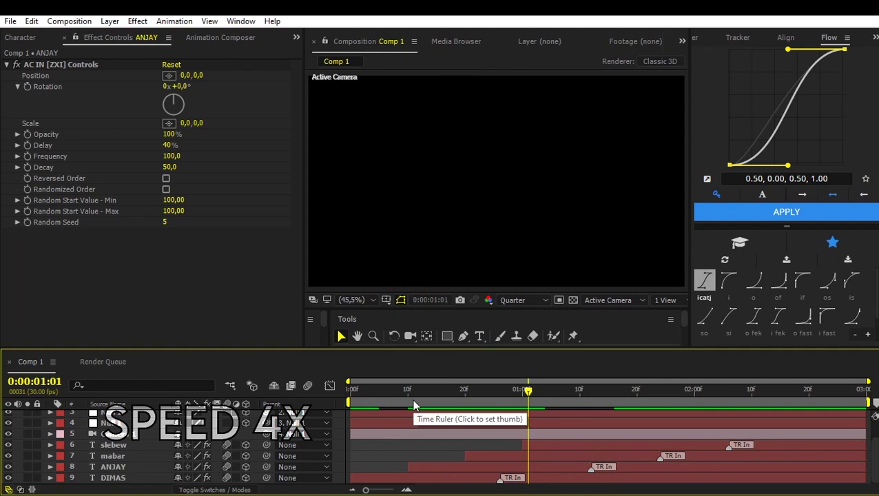
pyautogui.press('space')
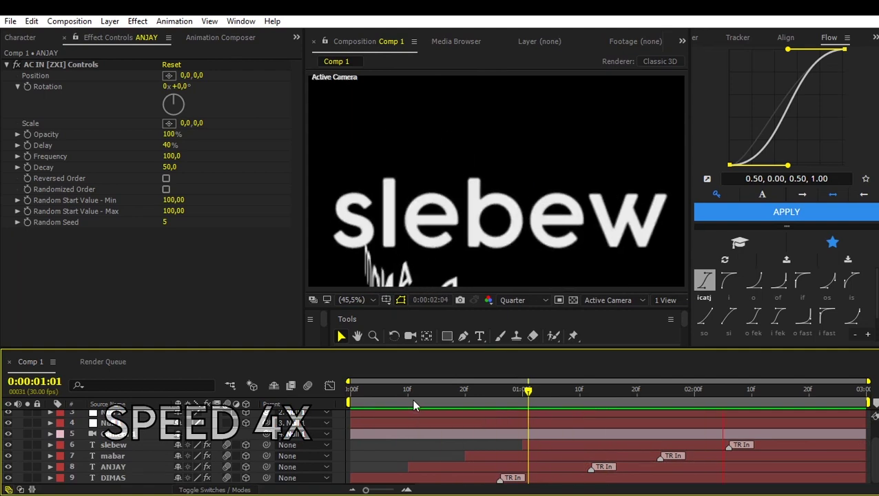
pyautogui.press('space')
pyautogui.press('u')
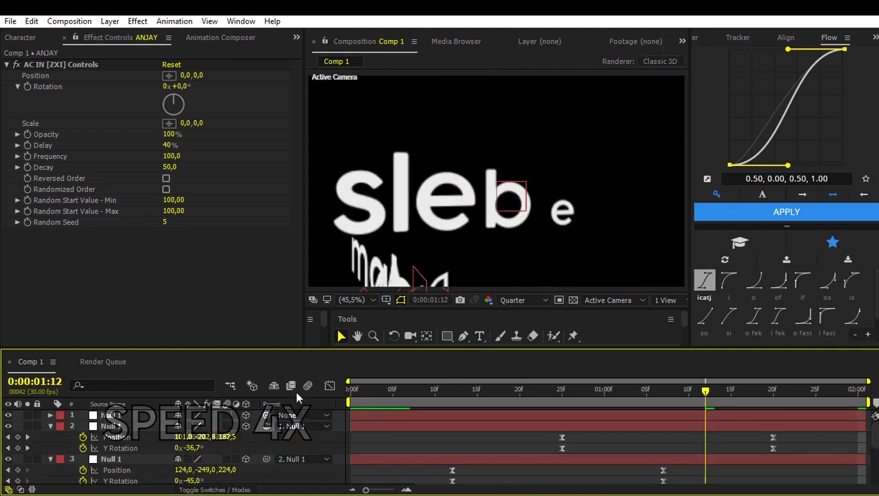
pyautogui.press('Home')
pyautogui.click(111, 416)
pyautogui.keyDown('shift'); pyautogui.click(111, 460); pyautogui.keyUp('shift')
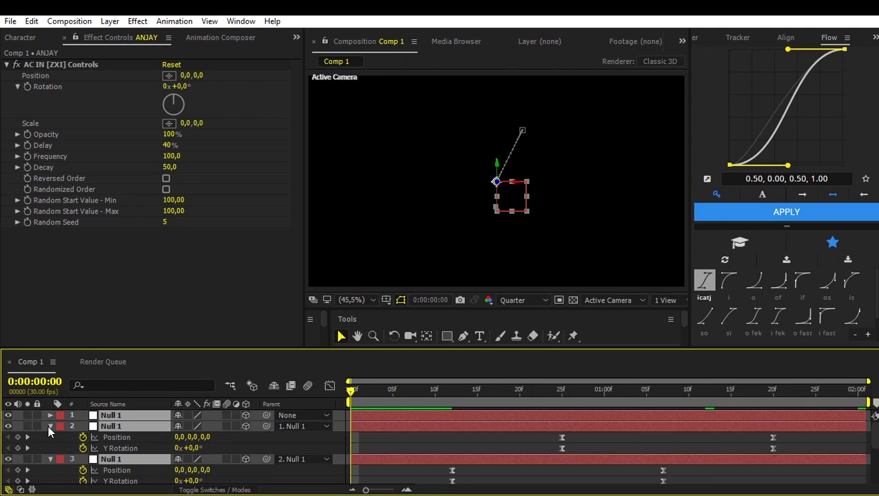
pyautogui.click(51, 426)
pyautogui.click(338, 429)
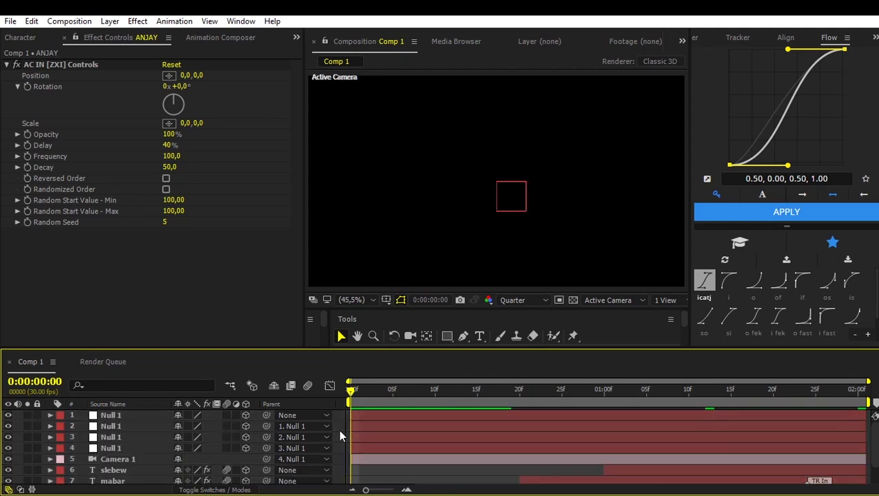
pyautogui.scroll(-2, 339, 429)
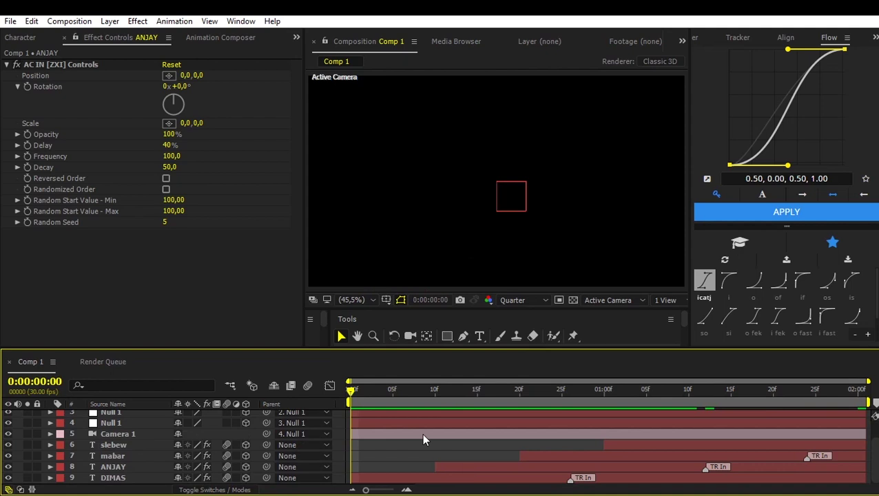
pyautogui.press('space')
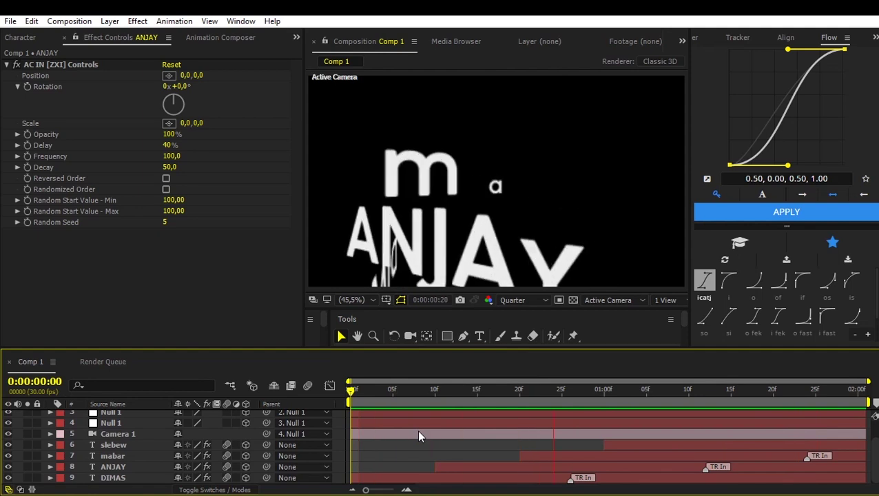
pyautogui.click(419, 393)
pyautogui.moveTo(395, 390); pyautogui.dragTo(322, 401)
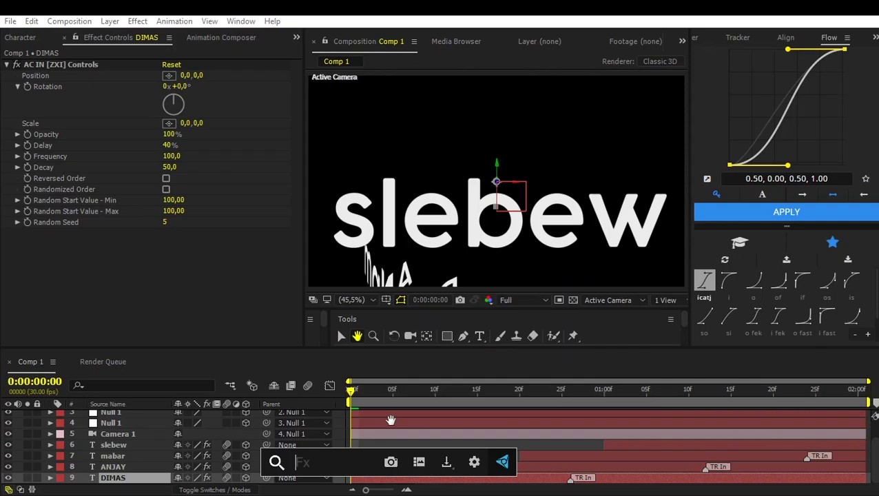
pyautogui.write('ramp')
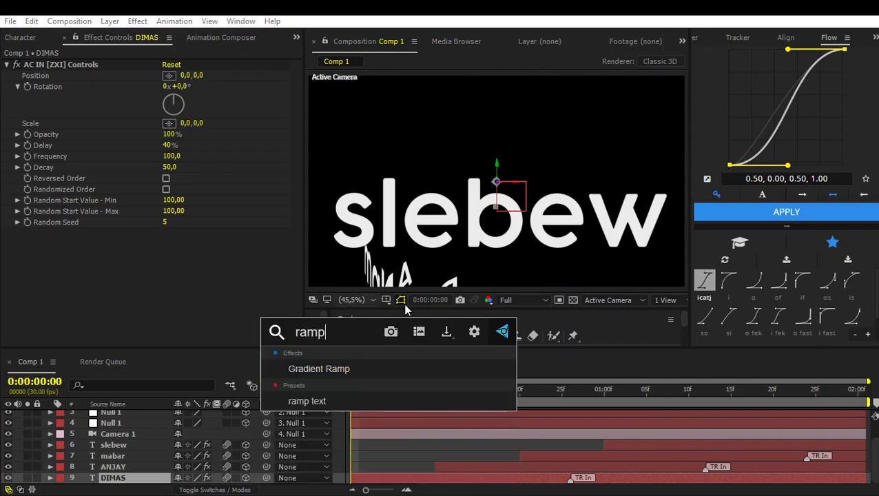
# Step: Give DIMAS a radial Gradient Ramp centred on the text, with colours swapped
pyautogui.click(394, 369)
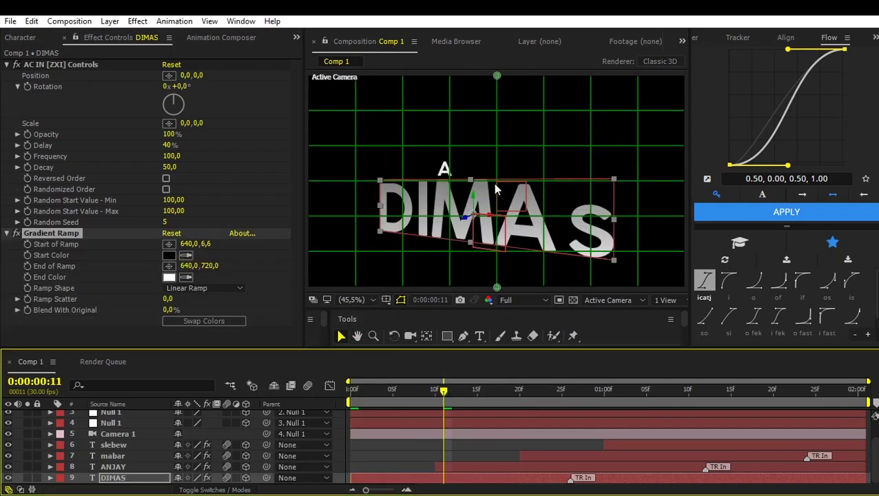
pyautogui.moveTo(497, 76); pyautogui.dragTo(496, 178)
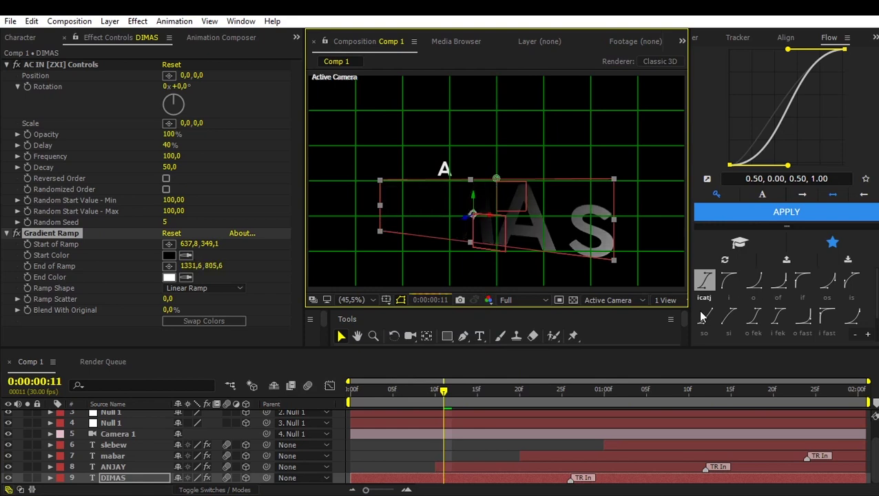
pyautogui.scroll(-2, 634, 210)
pyautogui.moveTo(607, 251); pyautogui.dragTo(624, 262)
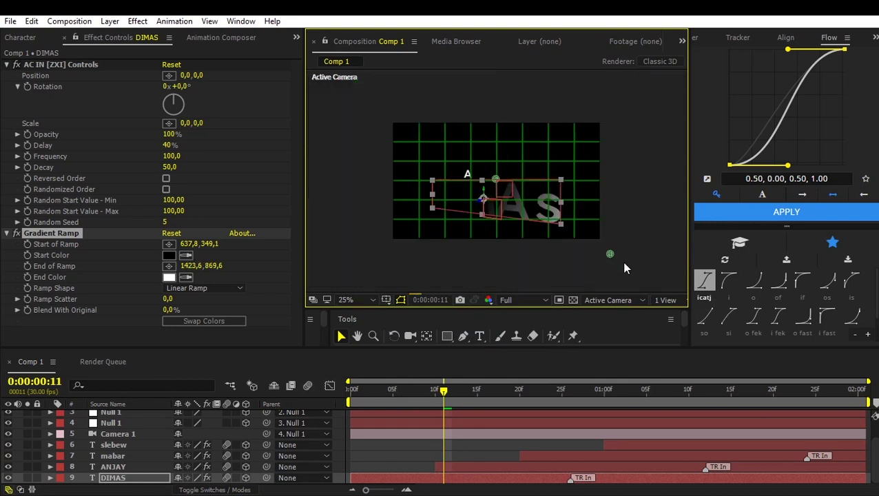
pyautogui.click(197, 288)
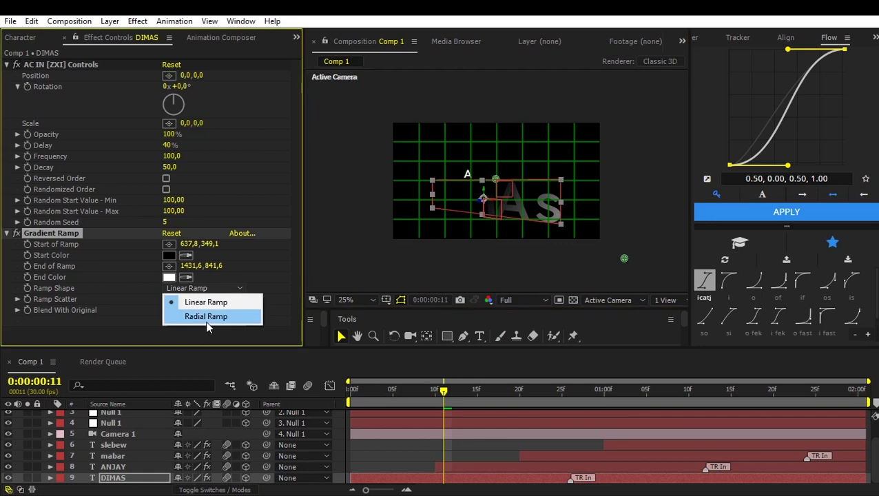
pyautogui.click(207, 303)
pyautogui.click(204, 321)
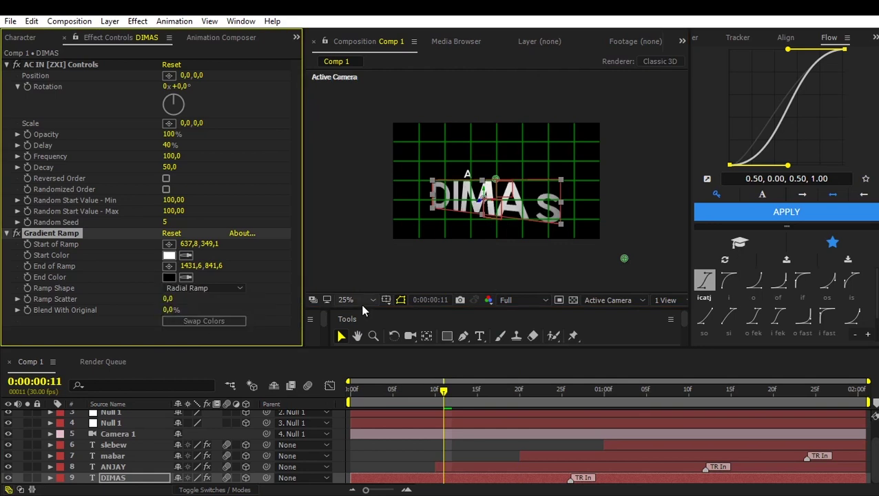
pyautogui.scroll(2, 482, 206)
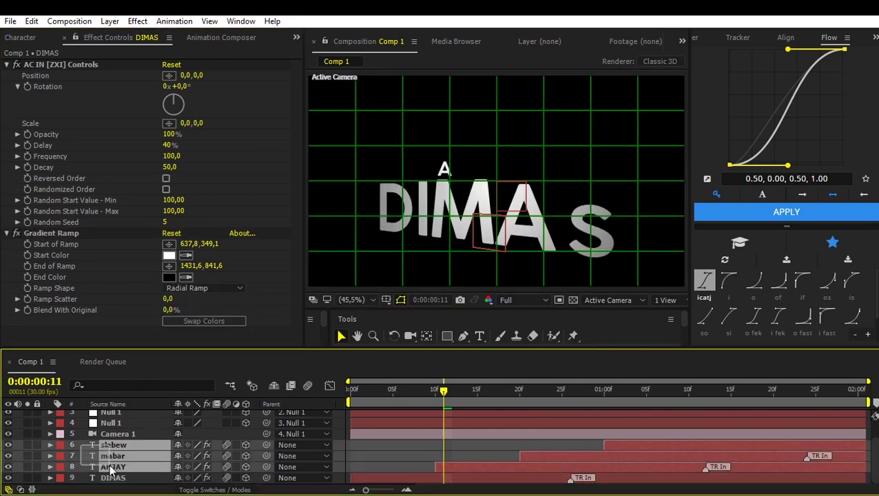
# Step: Add a Drop Shadow with softness 55 to DIMAS
pyautogui.click(392, 458)
pyautogui.click(351, 390)
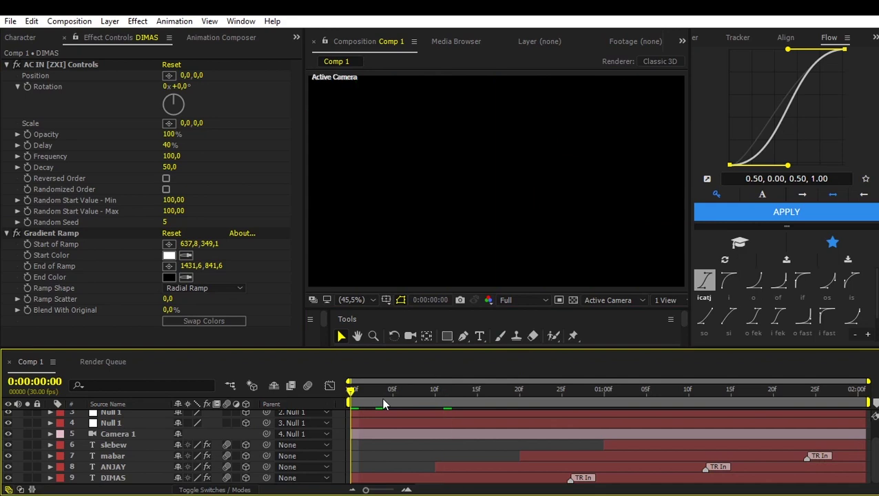
pyautogui.moveTo(350, 392); pyautogui.dragTo(451, 391)
pyautogui.hotkey('ctrl', 'space')
pyautogui.write('drop')
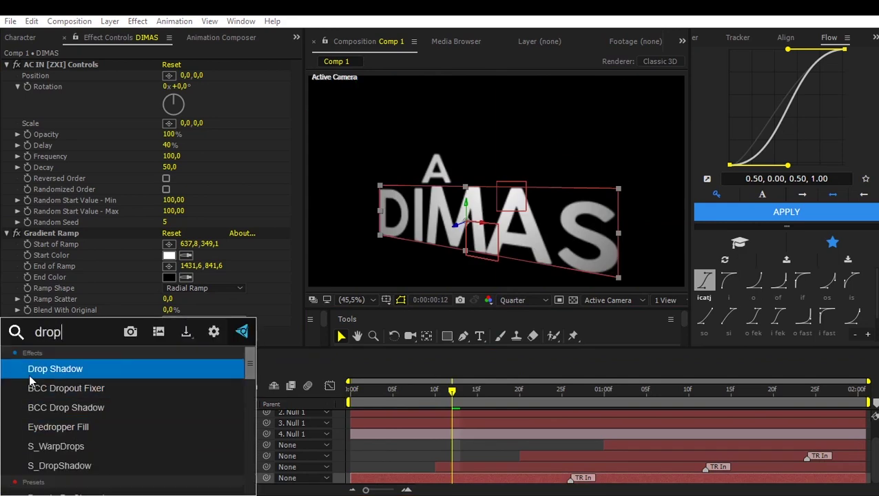
pyautogui.click(31, 370)
pyautogui.write('55')
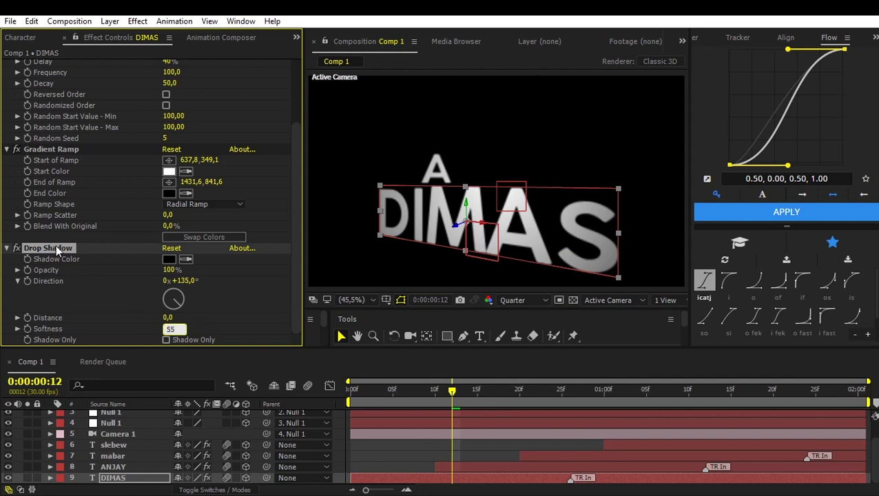
pyautogui.press('Return')
pyautogui.click(113, 455)
# Step: Pre-compose the four selected word layers into Pre-comp 1
pyautogui.keyDown('shift'); pyautogui.click(115, 444); pyautogui.keyUp('shift')
pyautogui.hotkey('ctrl', 'shift', 'c')
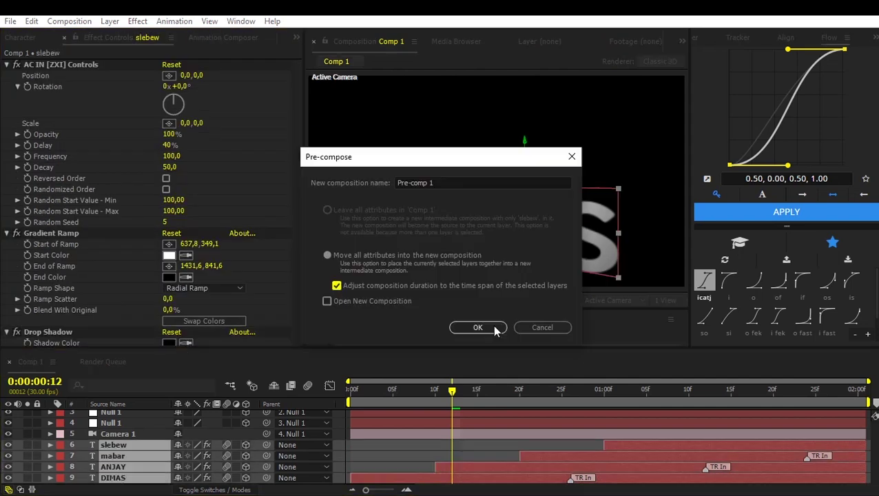
pyautogui.press('Return')
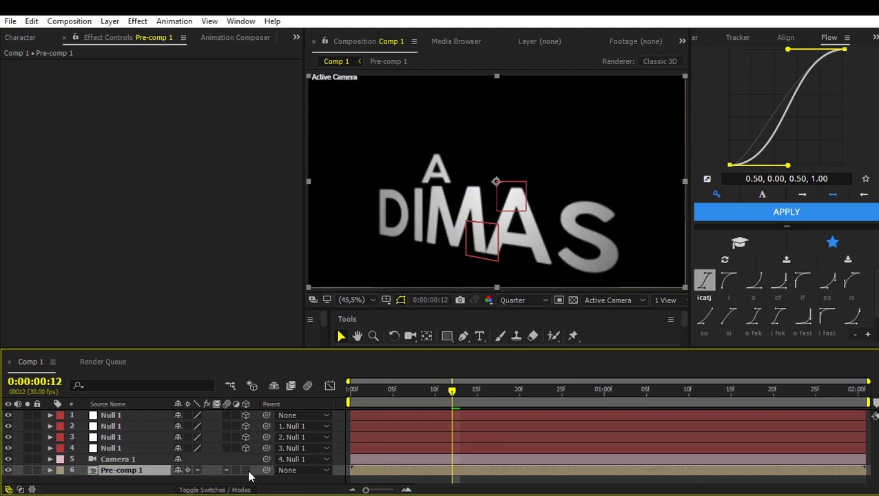
# Step: Apply S_Rays to Pre-comp 1 with brightness 0.50 and threshold 0, then preview
pyautogui.hotkey('ctrl', 'space')
pyautogui.write('rays')
pyautogui.scroll(-5, 250, 476)
pyautogui.click(191, 366)
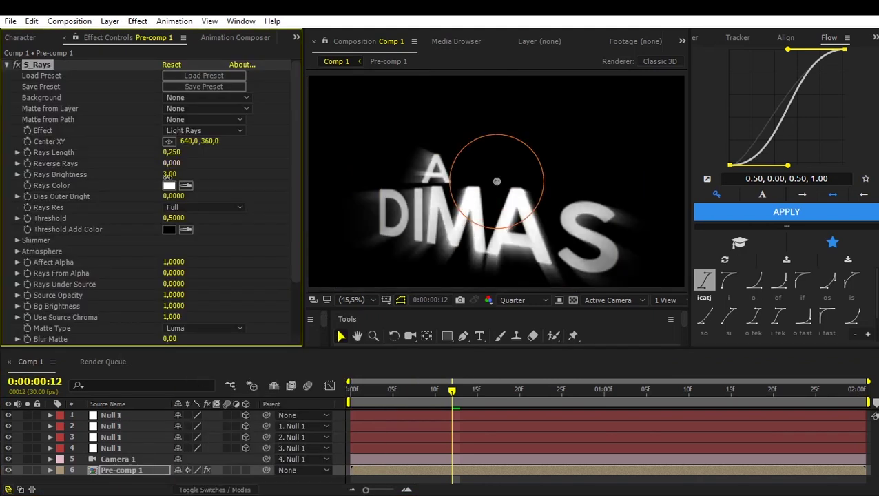
pyautogui.click(173, 218)
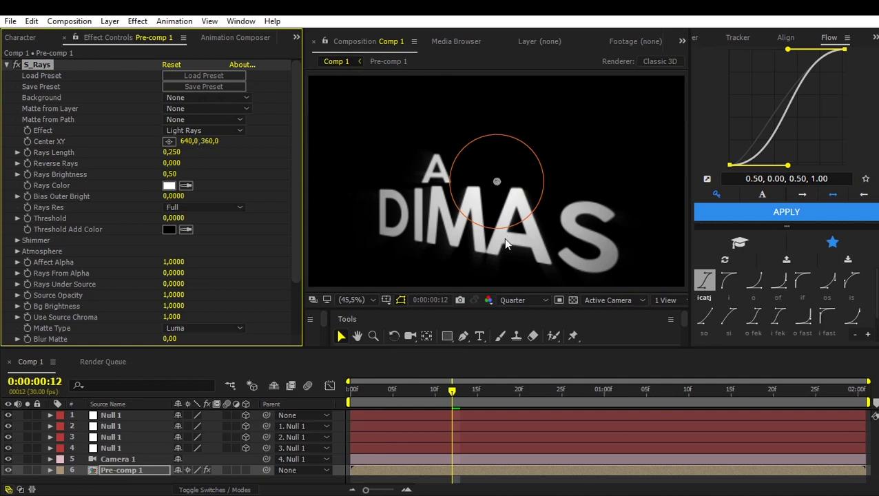
pyautogui.press('space')
# Step: Create Black Solid 1 and pick the Particular effect for it
pyautogui.rightClick(359, 355)
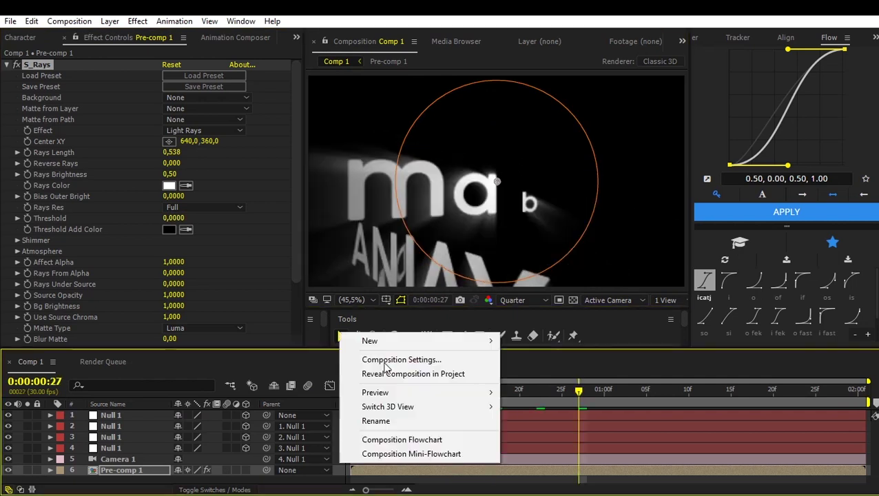
pyautogui.click(370, 341)
pyautogui.click(524, 372)
pyautogui.hotkey('ctrl', 'space')
pyautogui.write('parti')
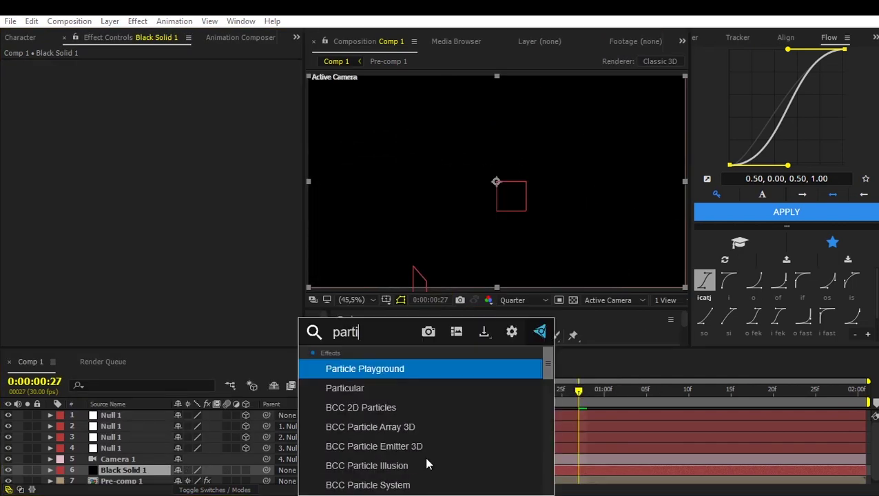
pyautogui.write('cula')
pyautogui.click(363, 371)
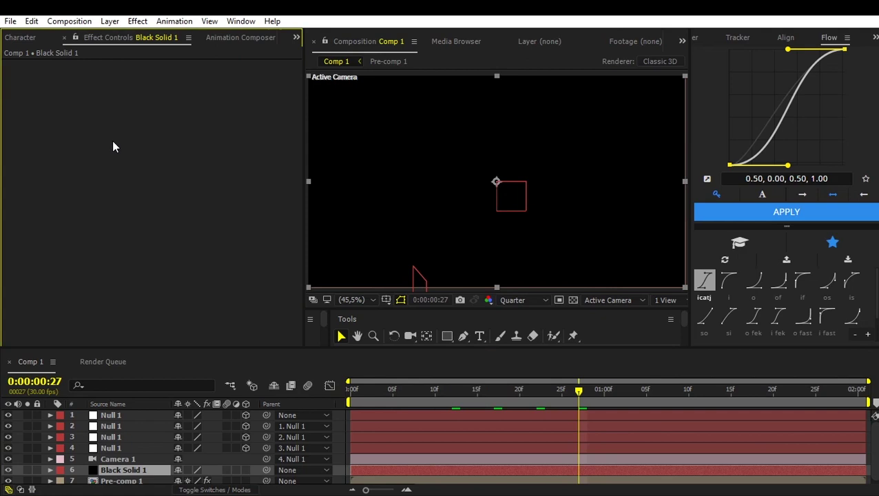